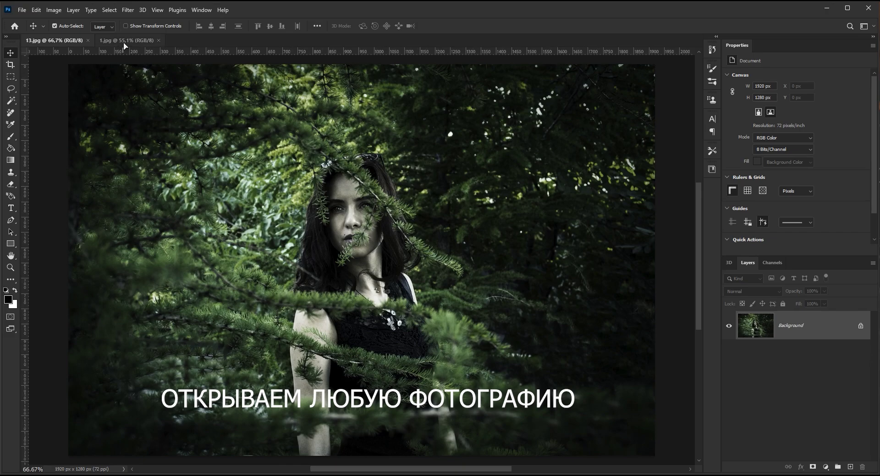
Step: Make the unedited 1.jpg forest portrait the active document
{"action": "left_click", "coordinate": [124, 41]}
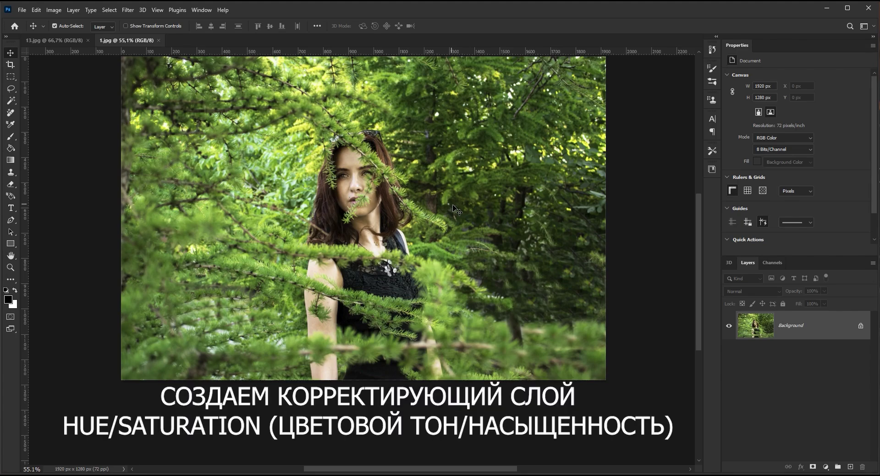
Step: Add a Hue/Saturation adjustment layer with Saturation -35, toggling it to compare
{"action": "left_click", "coordinate": [826, 466]}
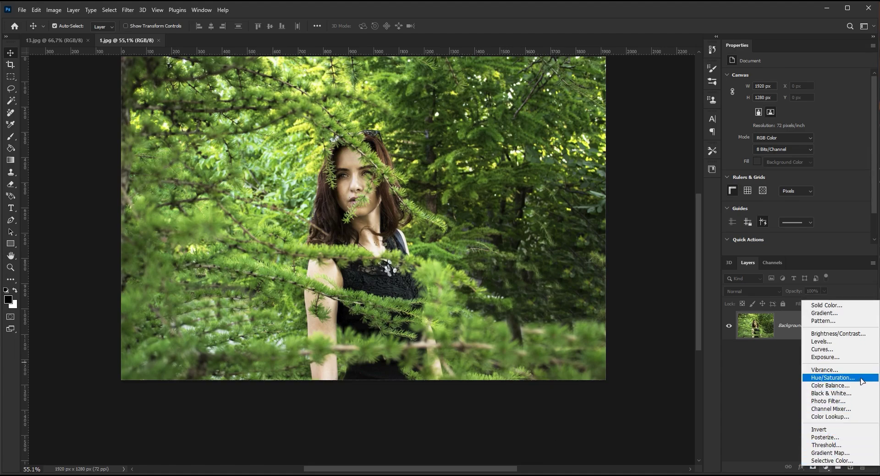
{"action": "left_click", "coordinate": [862, 380]}
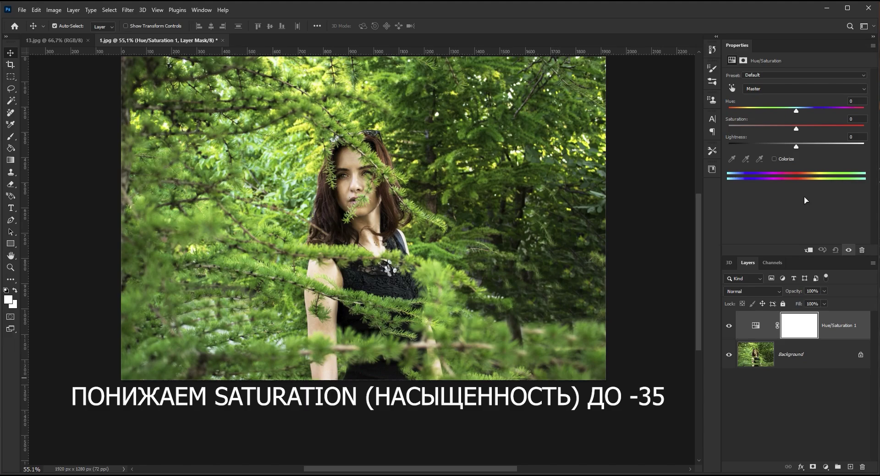
{"action": "left_click", "coordinate": [857, 120]}
{"action": "type", "text": "-"}
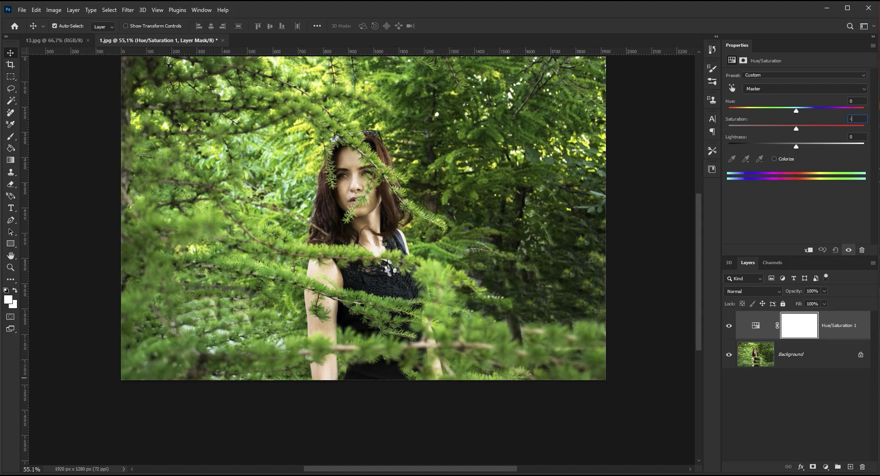
{"action": "type", "text": "35"}
{"action": "key", "text": "Return"}
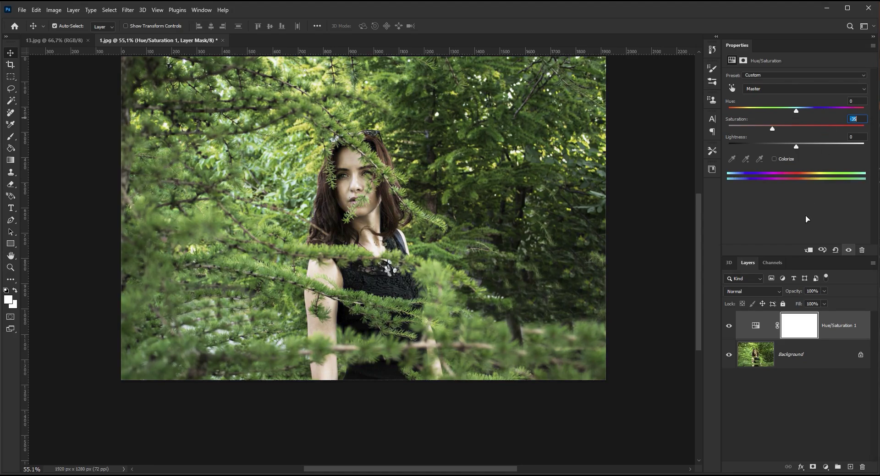
{"action": "left_click", "coordinate": [729, 327]}
Step: Add a black #000000 Solid Color fill layer above Hue/Saturation 1
{"action": "left_click", "coordinate": [825, 467]}
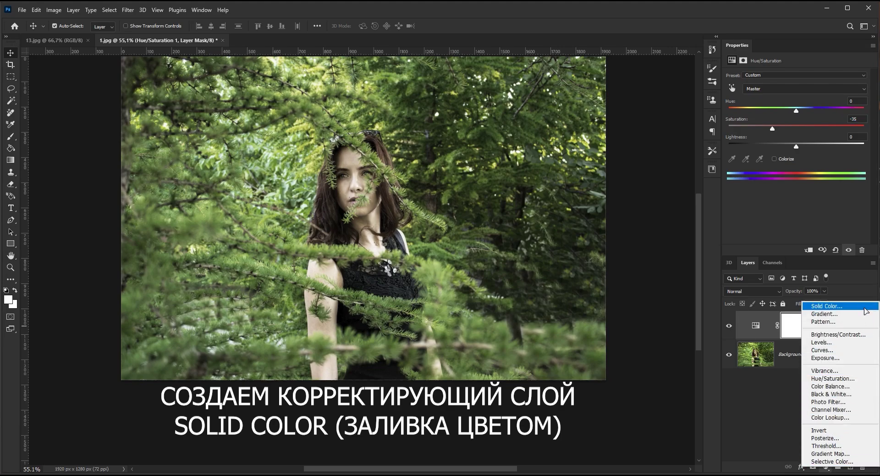
{"action": "left_click", "coordinate": [826, 305]}
{"action": "mouse_move", "coordinate": [566, 197]}
{"action": "left_mouse_down"}
{"action": "mouse_move", "coordinate": [552, 231]}
{"action": "mouse_move", "coordinate": [496, 257]}
{"action": "left_mouse_up"}
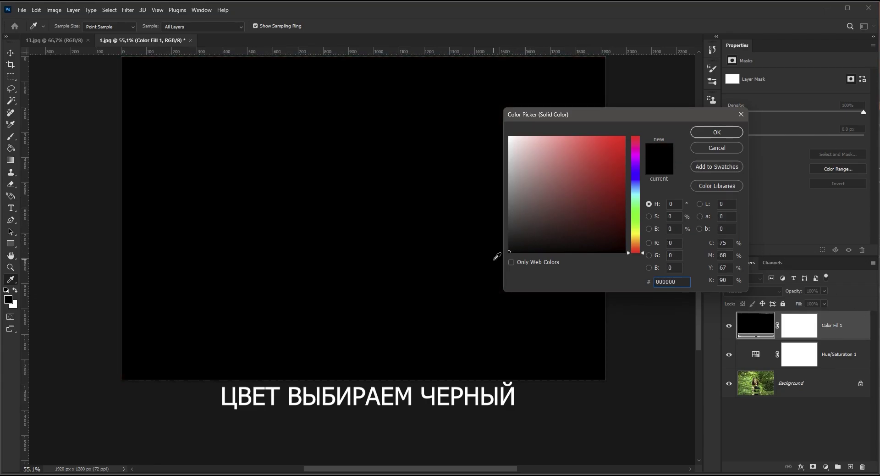
{"action": "left_click", "coordinate": [700, 133]}
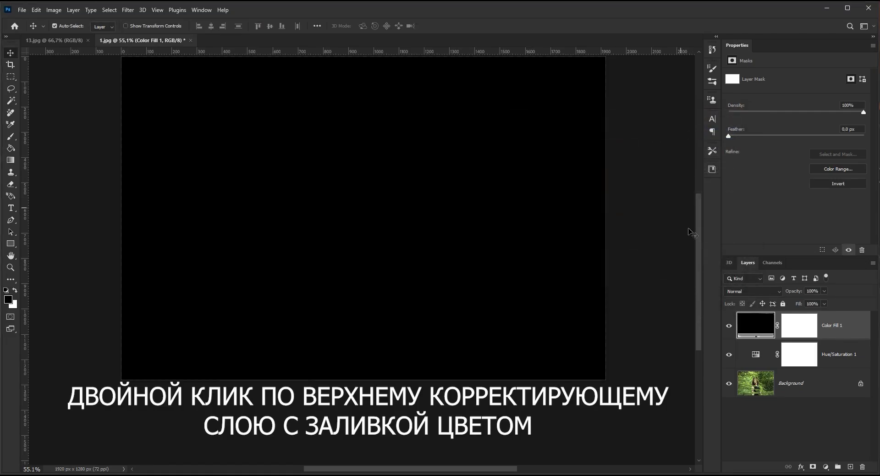
Step: Split Color Fill 1's Underlying Layer Blend If slider so the black only deepens shadows
{"action": "double_click", "coordinate": [856, 325]}
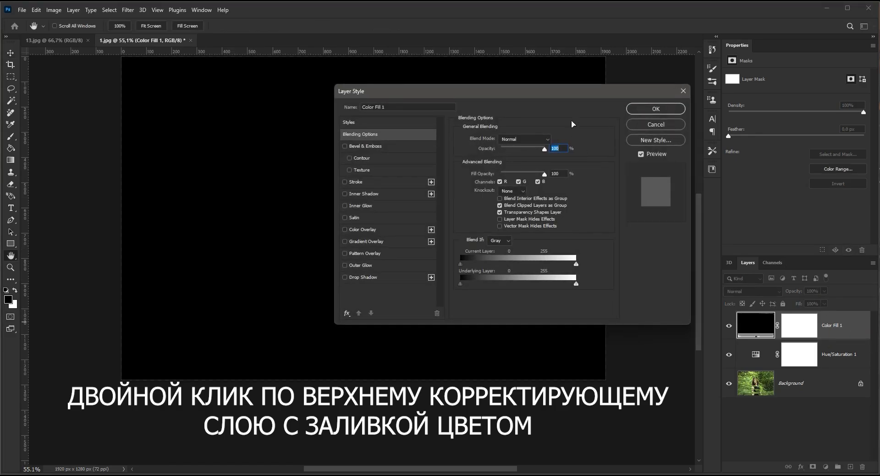
{"action": "mouse_move", "coordinate": [588, 96]}
{"action": "left_mouse_down"}
{"action": "mouse_move", "coordinate": [566, 94]}
{"action": "mouse_move", "coordinate": [578, 96]}
{"action": "left_mouse_up"}
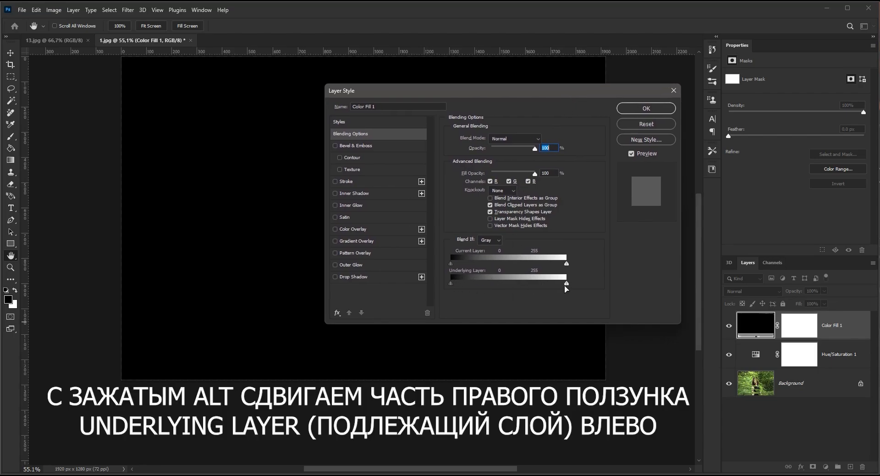
{"action": "left_click_drag", "start_coordinate": [566, 283], "coordinate": [444, 284]}
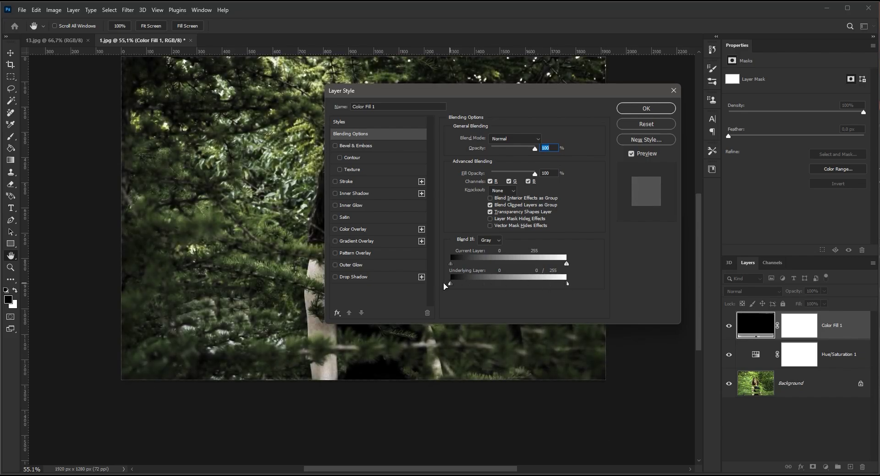
{"action": "left_click", "coordinate": [631, 109]}
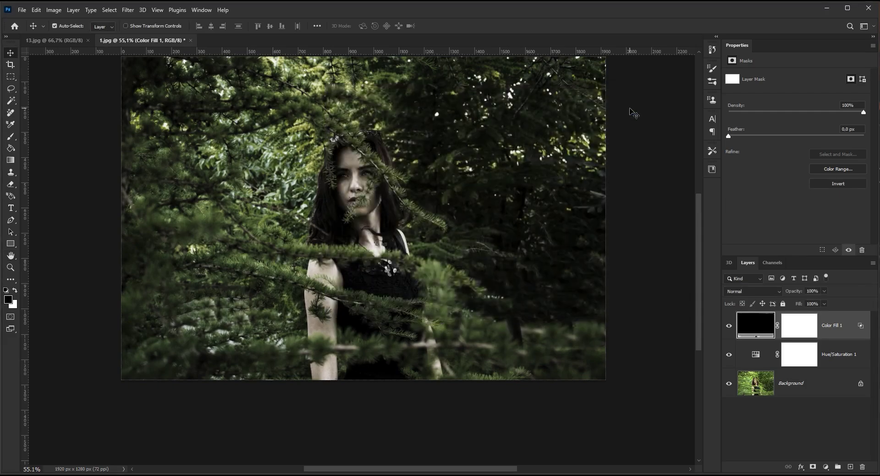
{"action": "left_click", "coordinate": [728, 326]}
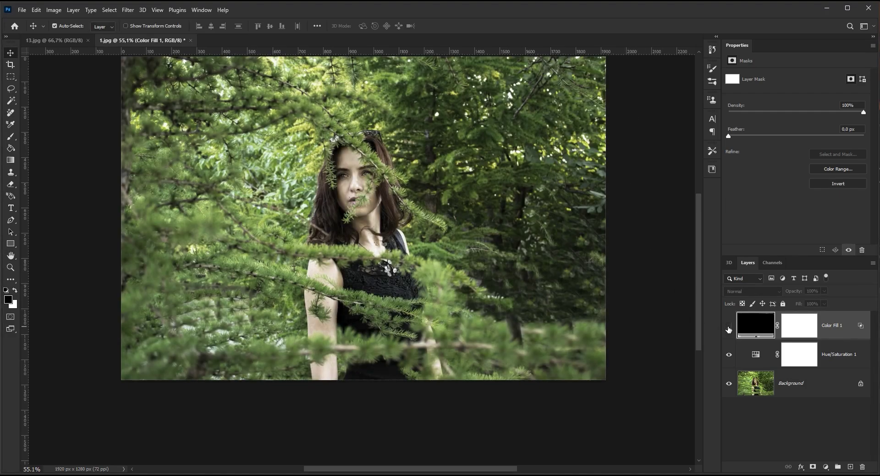
{"action": "left_click", "coordinate": [728, 327]}
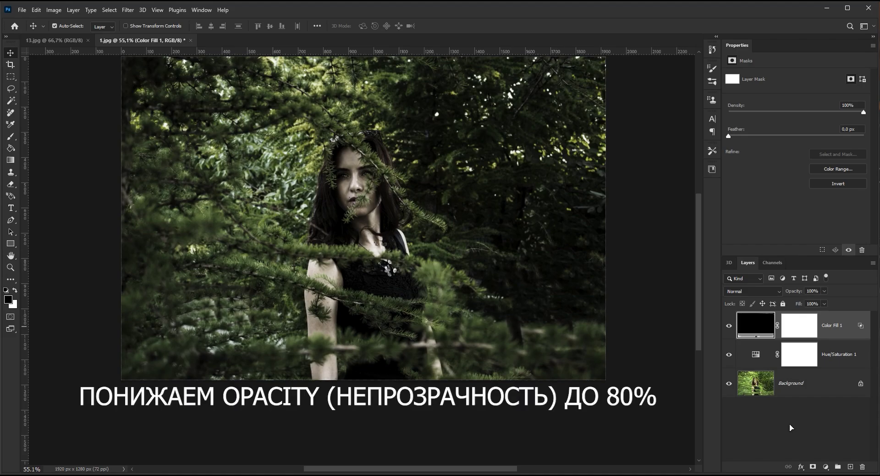
Step: Set Color Fill 1's opacity to 80%
{"action": "left_click", "coordinate": [819, 290]}
{"action": "type", "text": "80"}
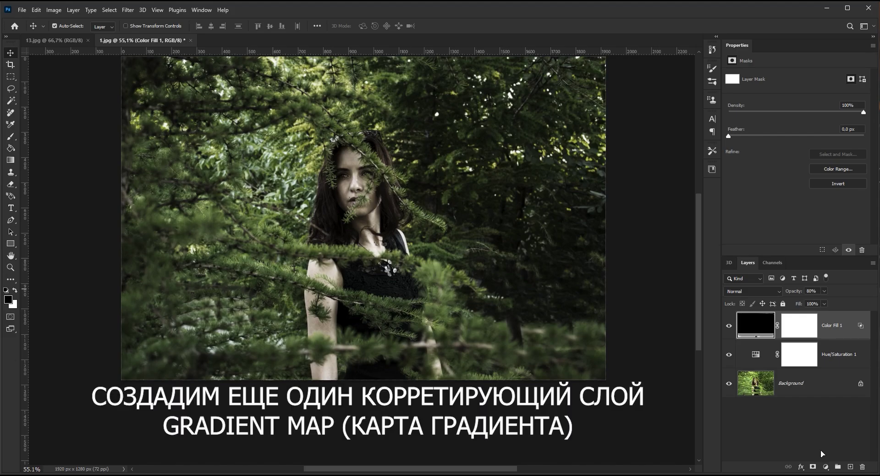
Step: Add a Gradient Map adjustment layer blended in Soft Light mode
{"action": "left_click", "coordinate": [826, 468]}
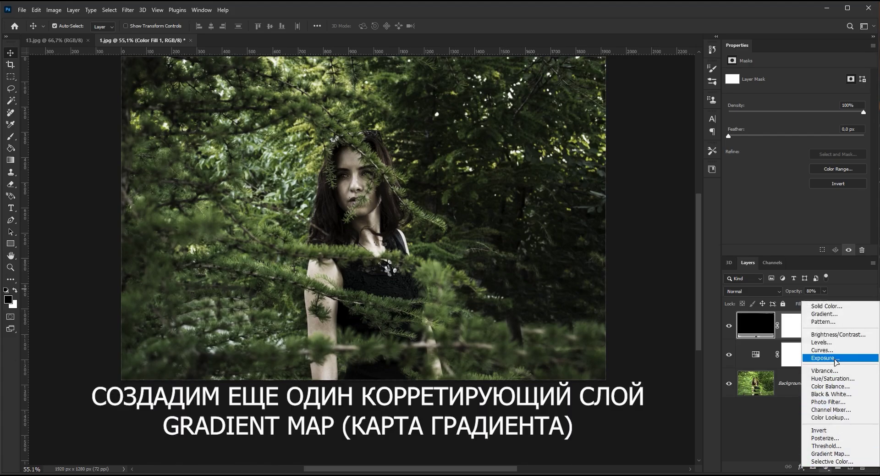
{"action": "left_click", "coordinate": [861, 453]}
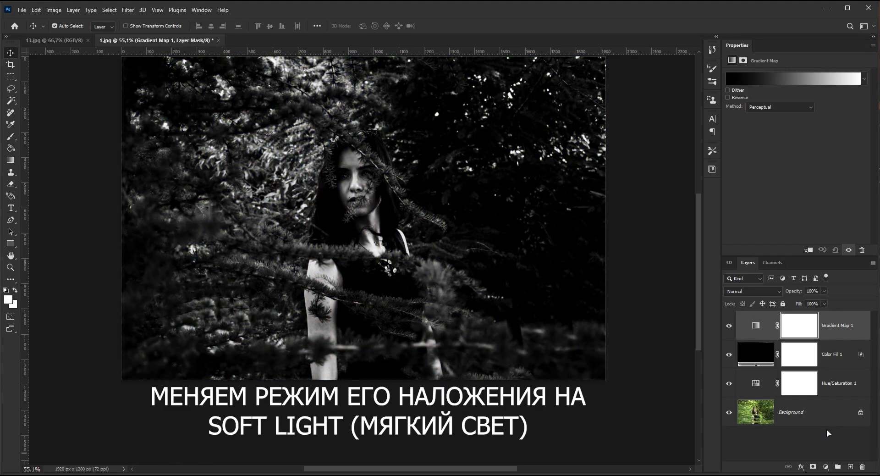
{"action": "left_click", "coordinate": [778, 290]}
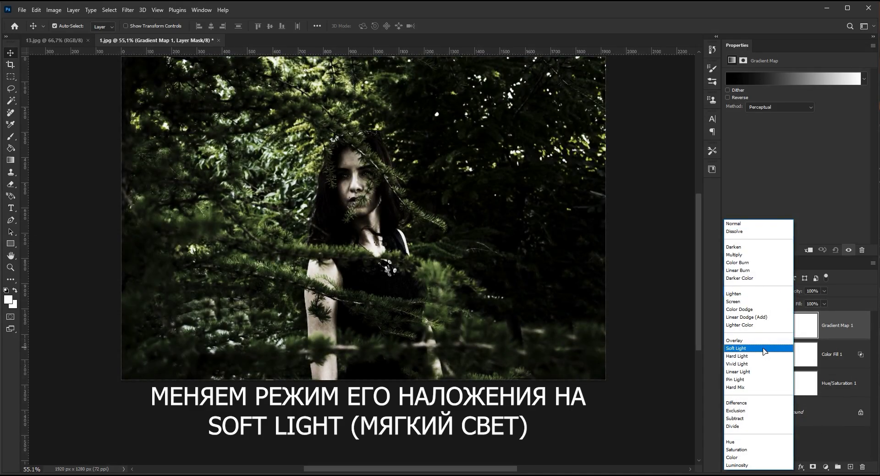
{"action": "left_click", "coordinate": [763, 349]}
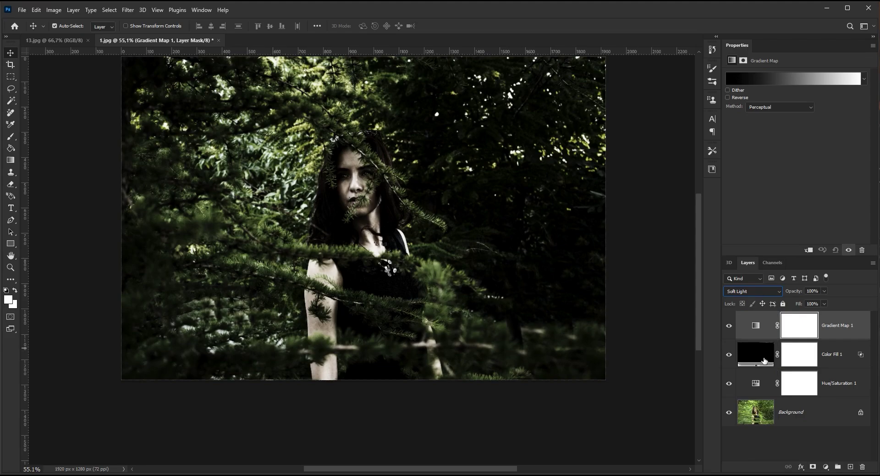
{"action": "left_click", "coordinate": [843, 326]}
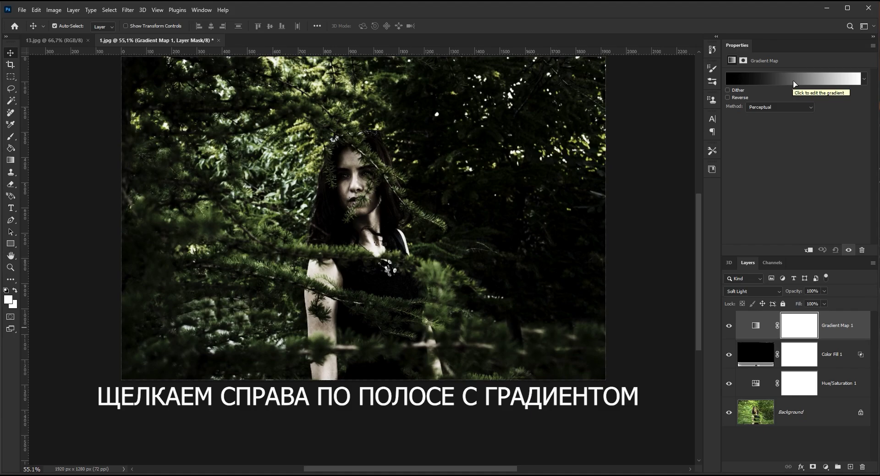
Step: Give Gradient Map 1 the Green_29 preset from the Greens folder after trying other greens
{"action": "left_click", "coordinate": [795, 84]}
{"action": "left_click_drag", "start_coordinate": [584, 96], "coordinate": [592, 87]}
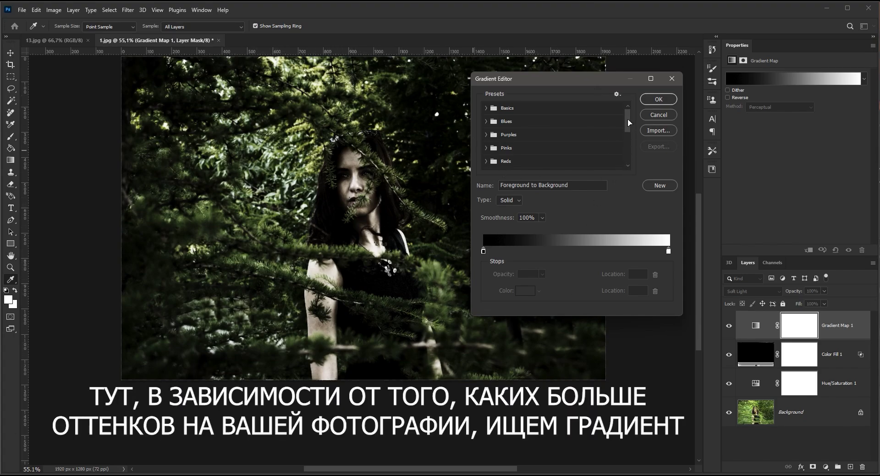
{"action": "left_click_drag", "start_coordinate": [628, 119], "coordinate": [628, 135]}
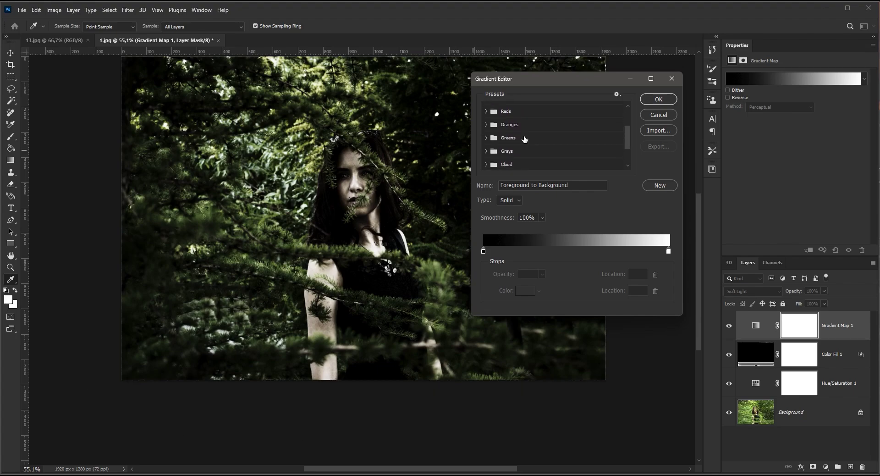
{"action": "left_click", "coordinate": [486, 137]}
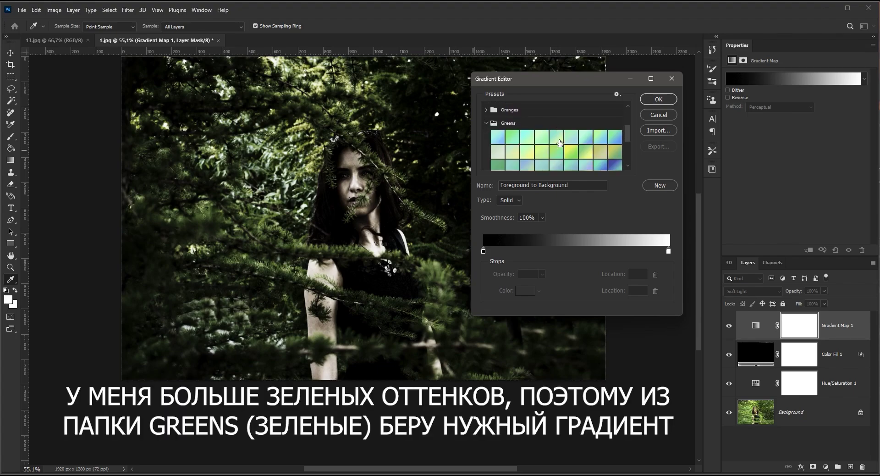
{"action": "scroll", "coordinate": [560, 142], "scroll_direction": "down", "scroll_amount": 1}
{"action": "scroll", "coordinate": [550, 144], "scroll_direction": "down", "scroll_amount": 1}
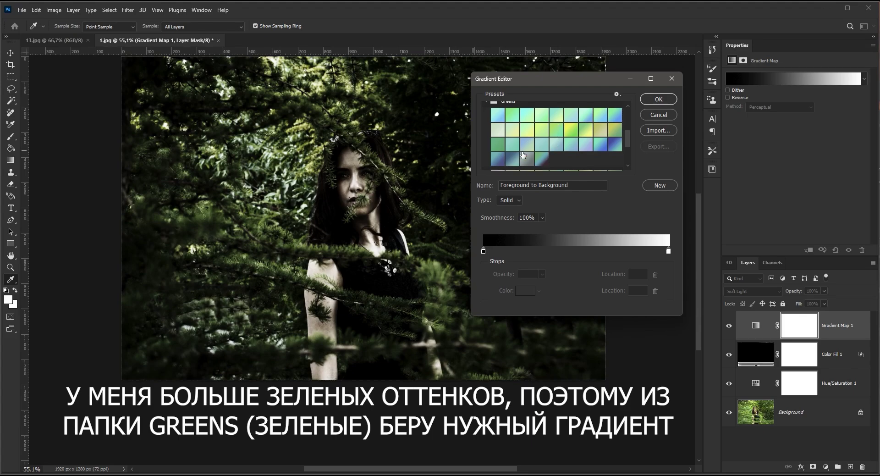
{"action": "left_click", "coordinate": [513, 159]}
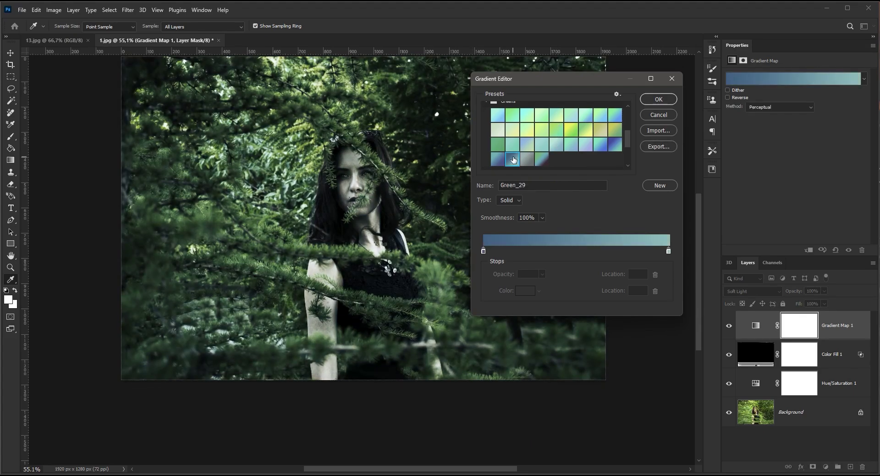
{"action": "left_click", "coordinate": [585, 149]}
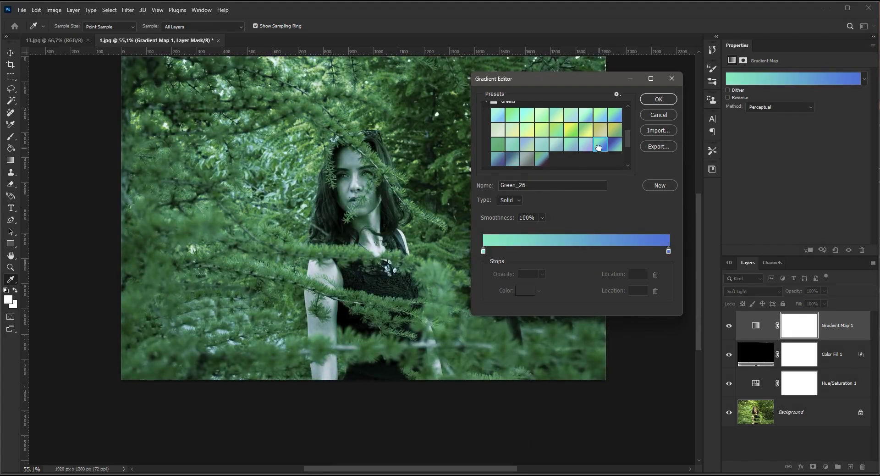
{"action": "left_click", "coordinate": [570, 130]}
{"action": "left_click", "coordinate": [513, 159]}
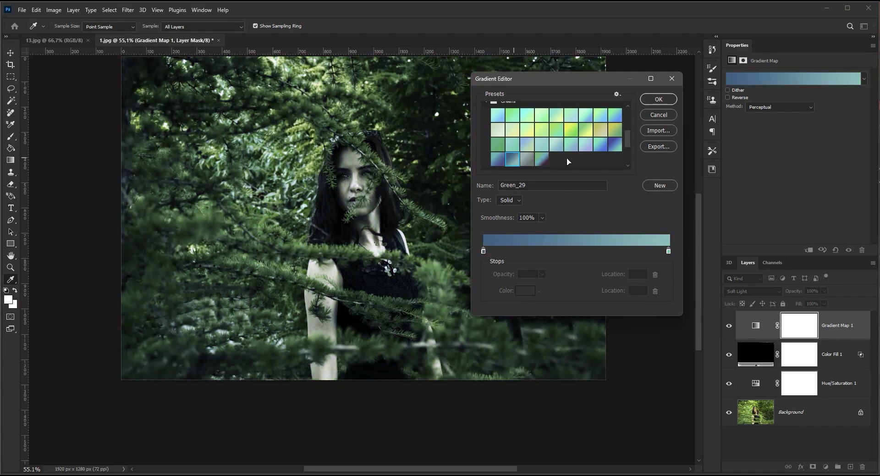
{"action": "left_click", "coordinate": [656, 100]}
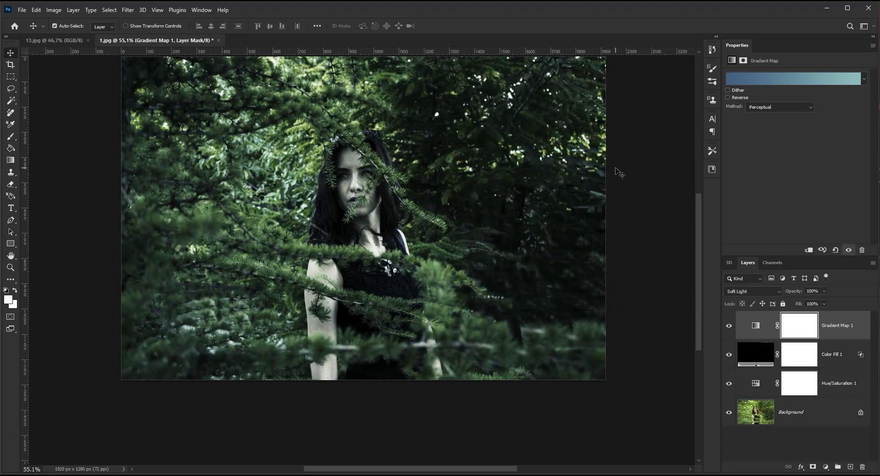
Step: Set Gradient Map 1 to 60% opacity and select the Background layer
{"action": "double_click", "coordinate": [812, 291]}
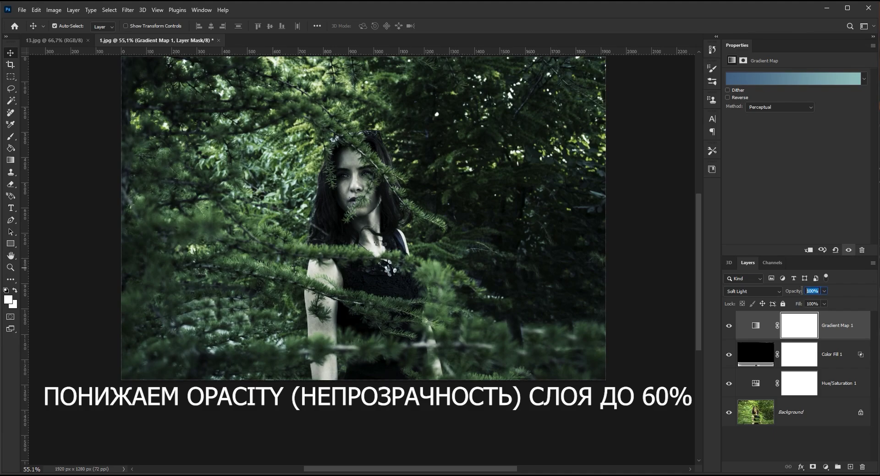
{"action": "type", "text": "60"}
{"action": "key", "text": "Return"}
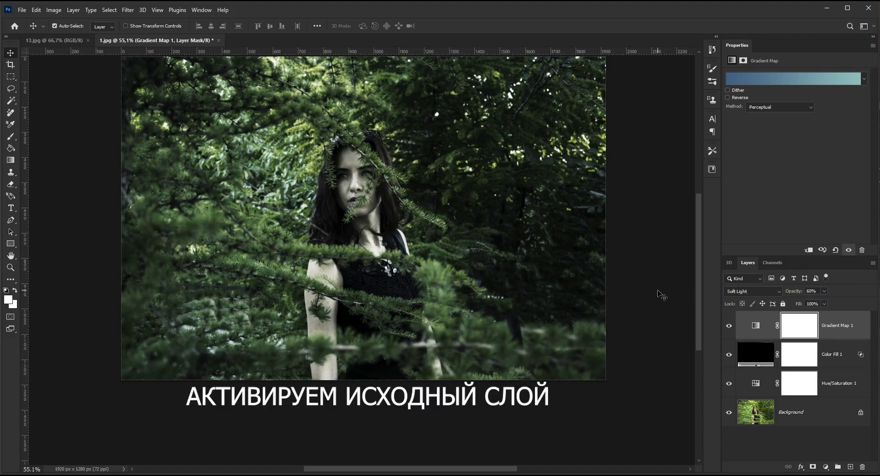
{"action": "left_click", "coordinate": [829, 418]}
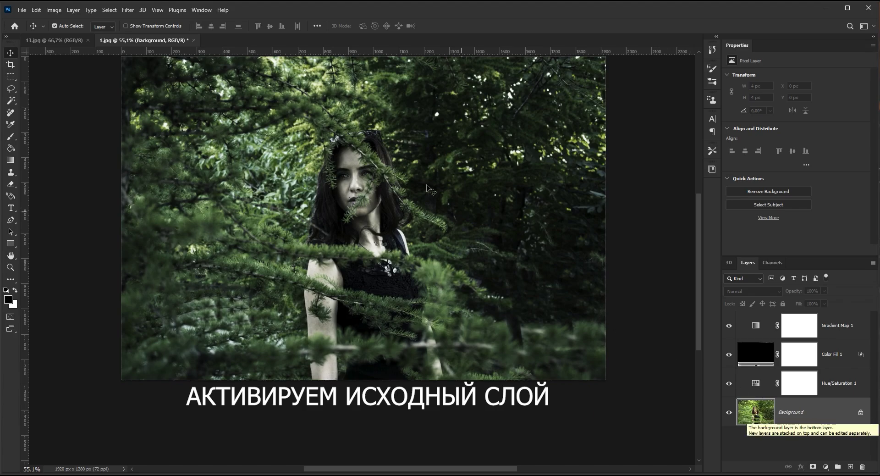
Step: Apply a Camera Raw Filter vignette of -50 to the Background layer
{"action": "left_click", "coordinate": [129, 10]}
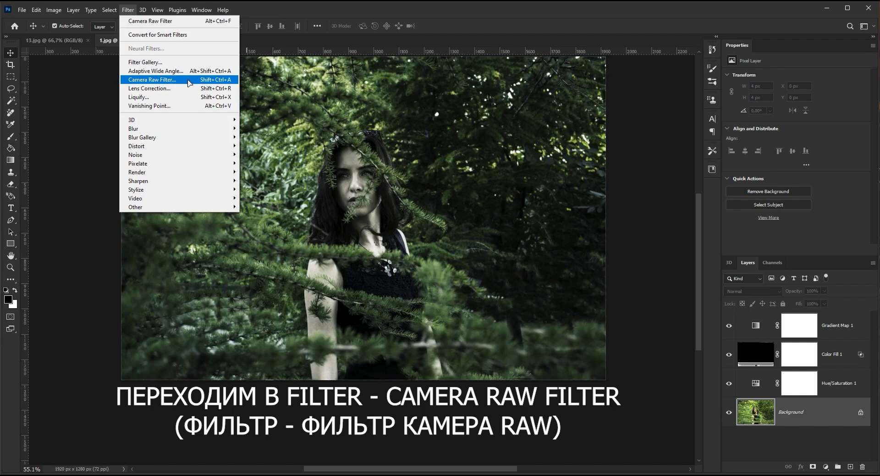
{"action": "left_click", "coordinate": [188, 80]}
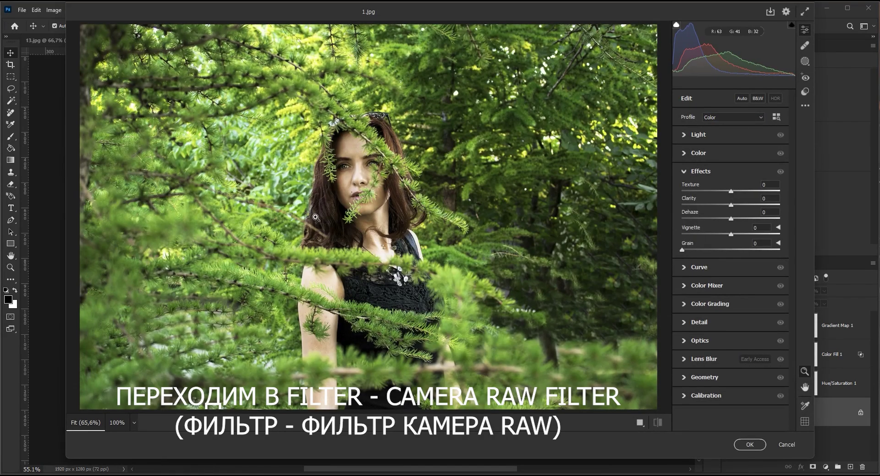
{"action": "left_click", "coordinate": [135, 424]}
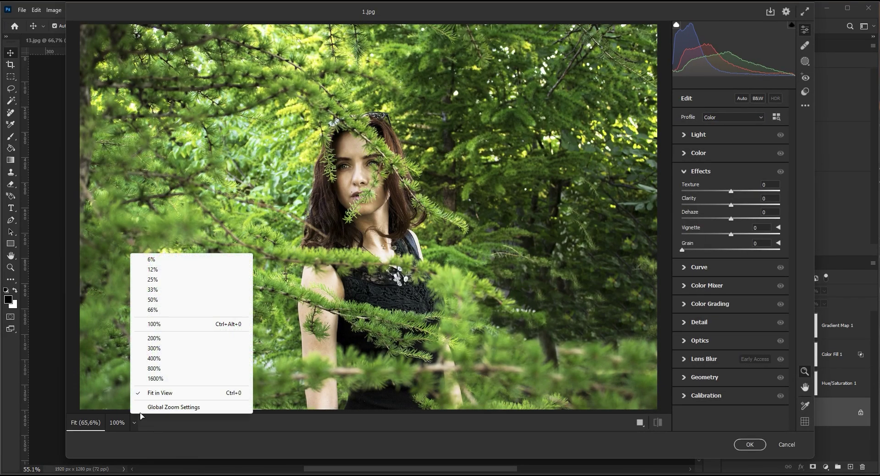
{"action": "left_click", "coordinate": [159, 299]}
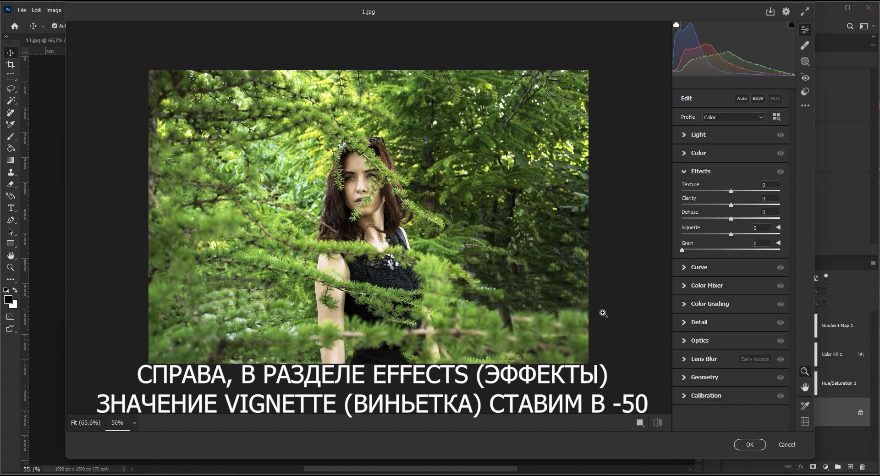
{"action": "left_click", "coordinate": [686, 173]}
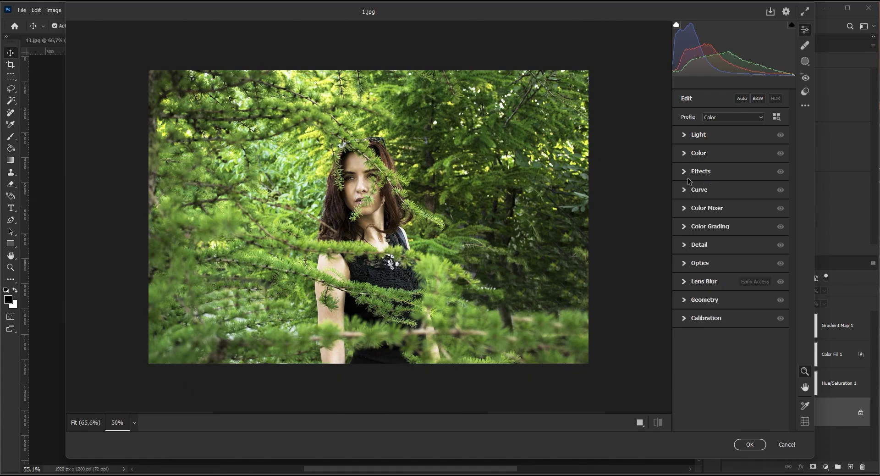
{"action": "left_click", "coordinate": [685, 174]}
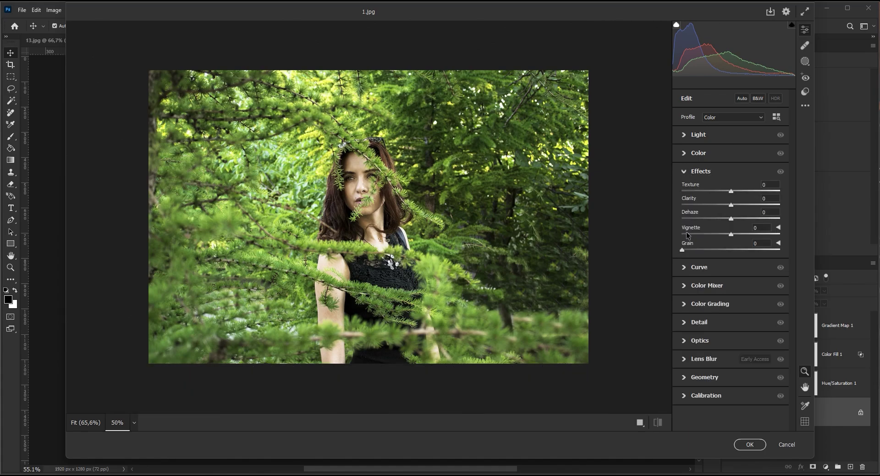
{"action": "left_click", "coordinate": [760, 228]}
{"action": "left_click", "coordinate": [753, 229]}
{"action": "type", "text": "50"}
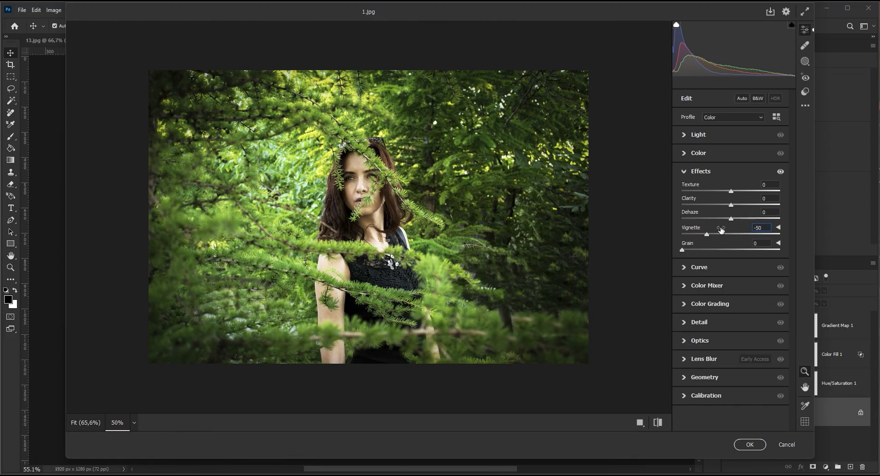
{"action": "left_click", "coordinate": [749, 445]}
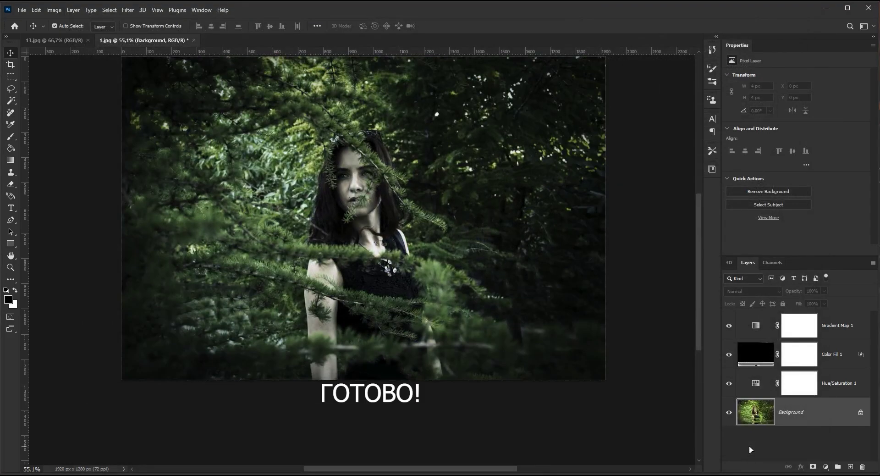